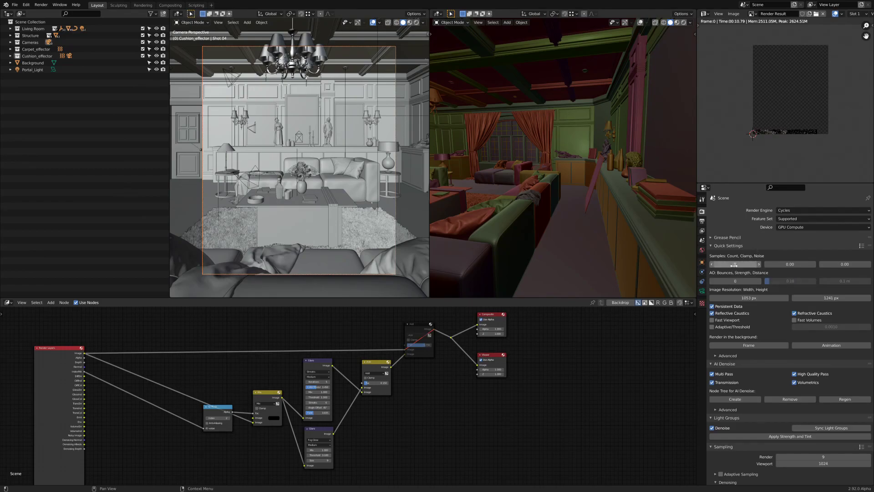
Step: Review the render sampling and denoising settings, and start a render of the living room camera view into slot 1
scroll(753, 321, "down", 3)
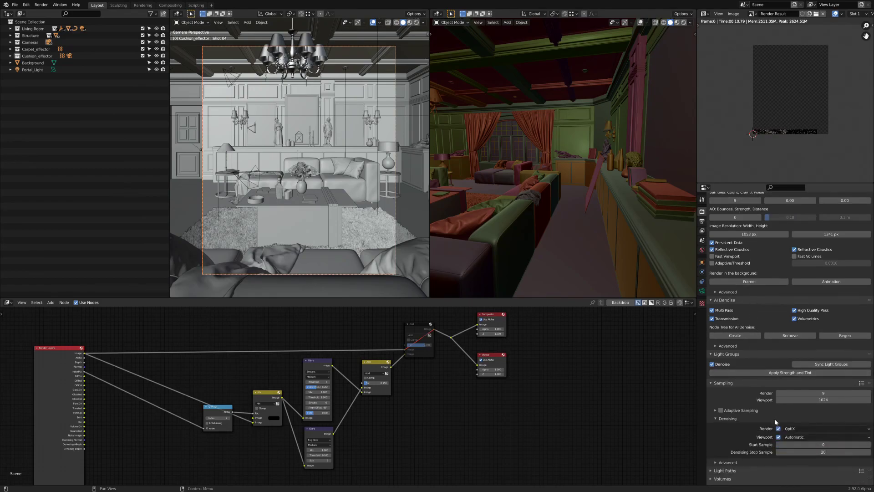
scroll(765, 298, "up", 3)
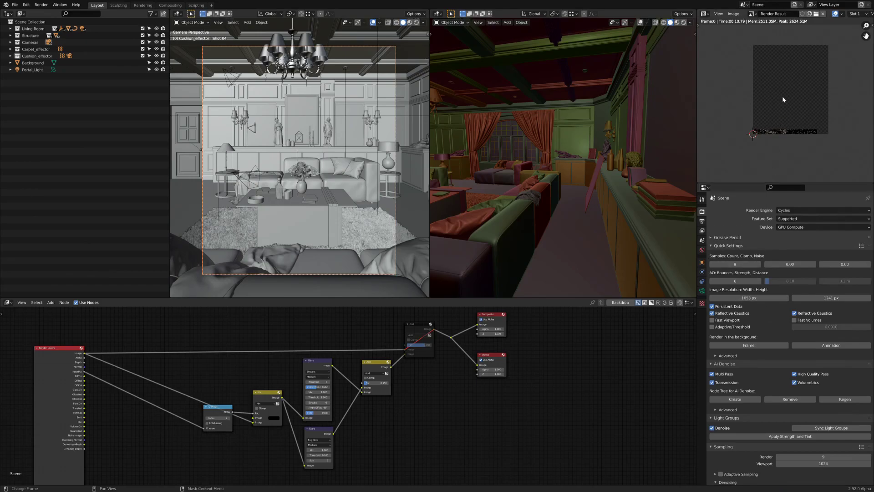
key("F12")
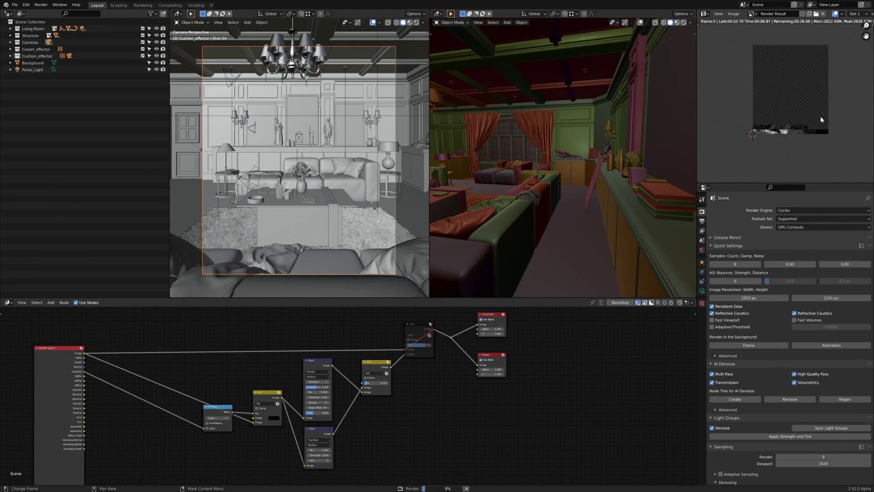
Step: Examine the render in progress up close, from the foreground cushions and coffee table to the statues, wall lamps and paintings
scroll(799, 117, "up", 2)
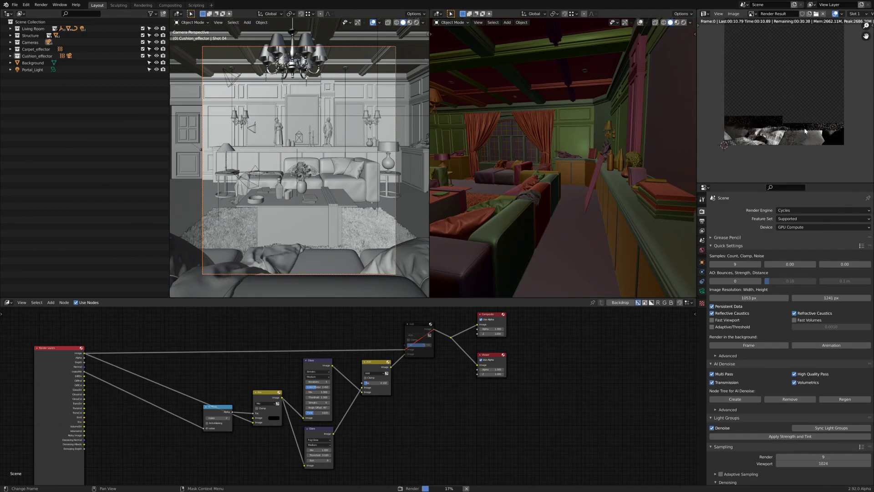
scroll(815, 135, "up", 3)
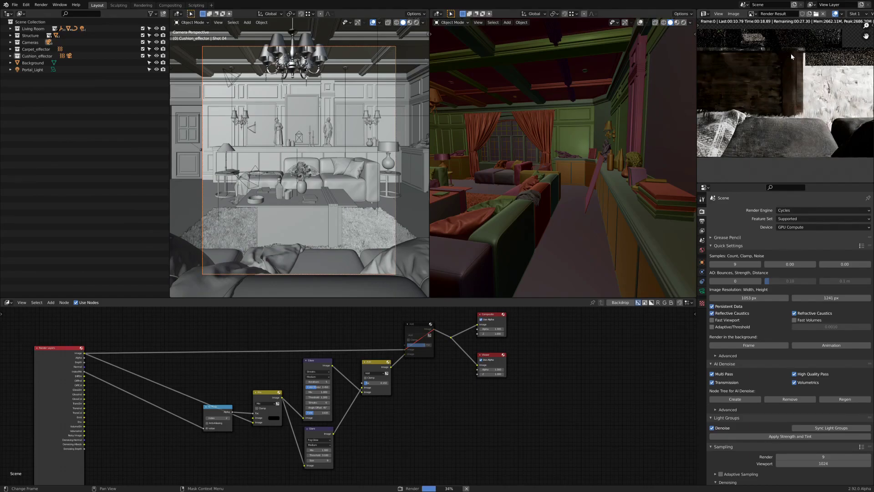
scroll(824, 139, "up", 4)
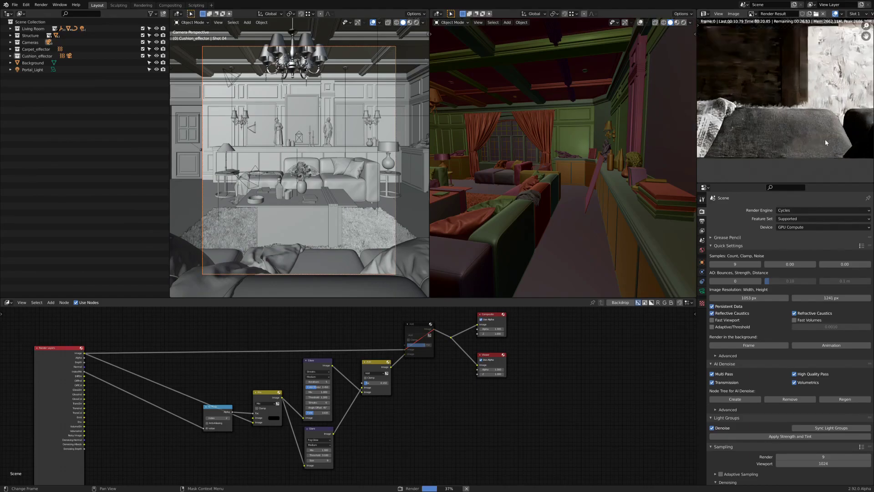
scroll(817, 129, "down", 3)
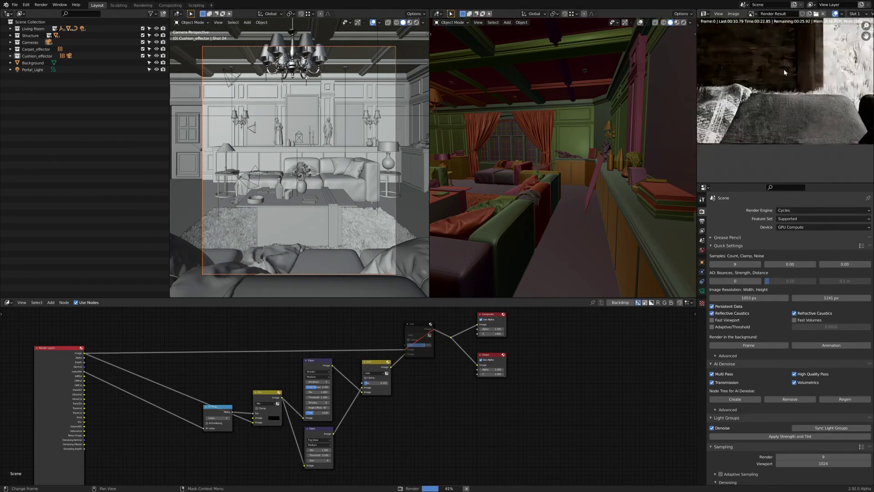
middle_click_drag(820, 55, 794, 106)
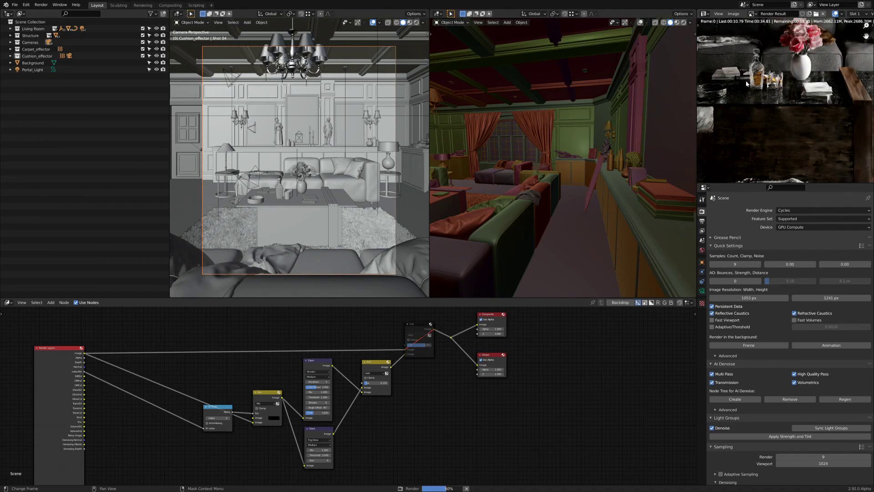
middle_click_drag(762, 116, 819, 108)
middle_click_drag(766, 126, 793, 108)
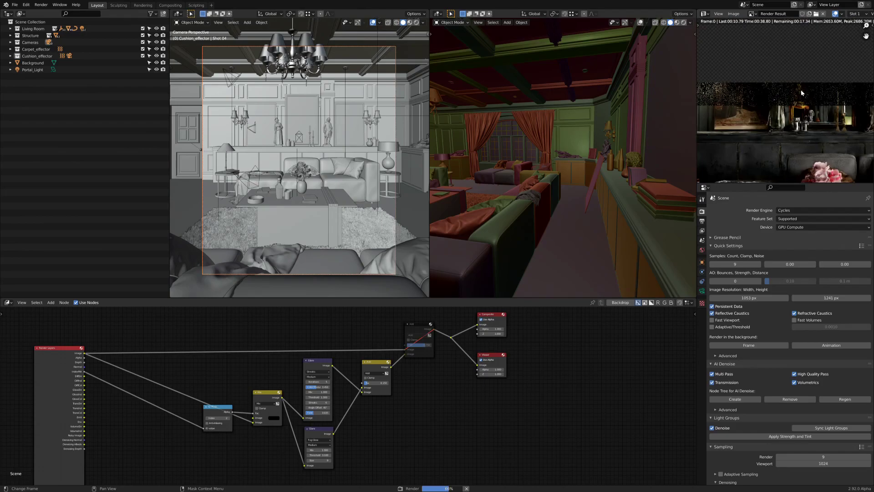
scroll(748, 110, "up", 2)
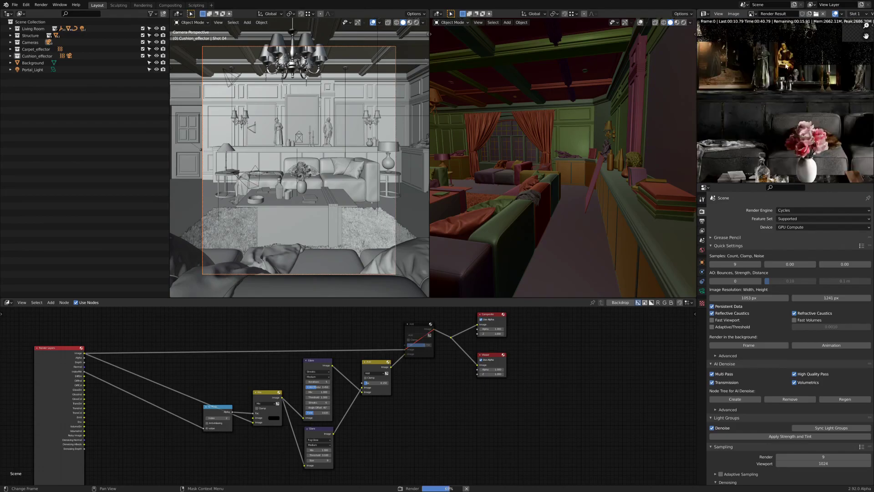
middle_click_drag(778, 51, 767, 76)
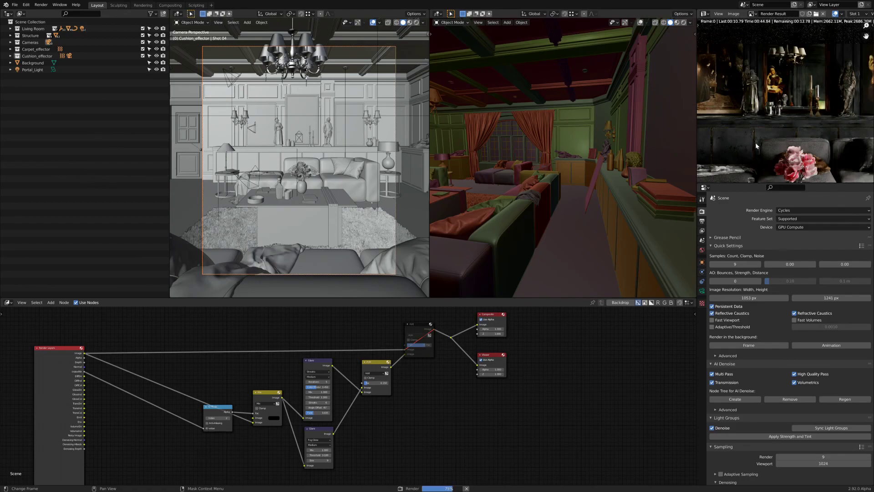
middle_click_drag(738, 145, 790, 141)
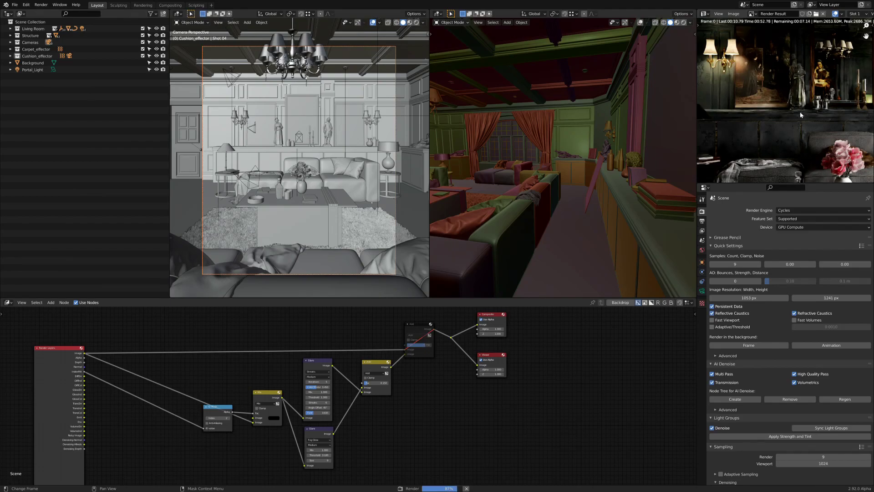
middle_click_drag(777, 61, 799, 93)
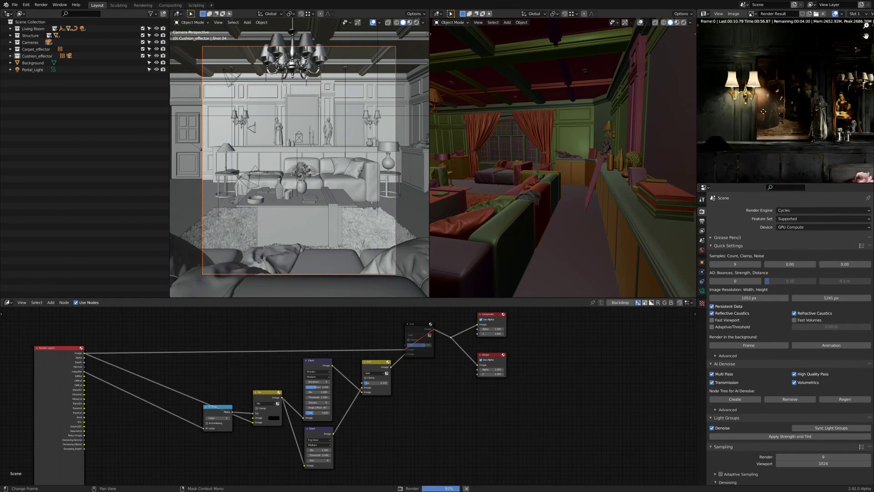
middle_click_drag(763, 124, 701, 23)
middle_click_drag(701, 168, 754, 129)
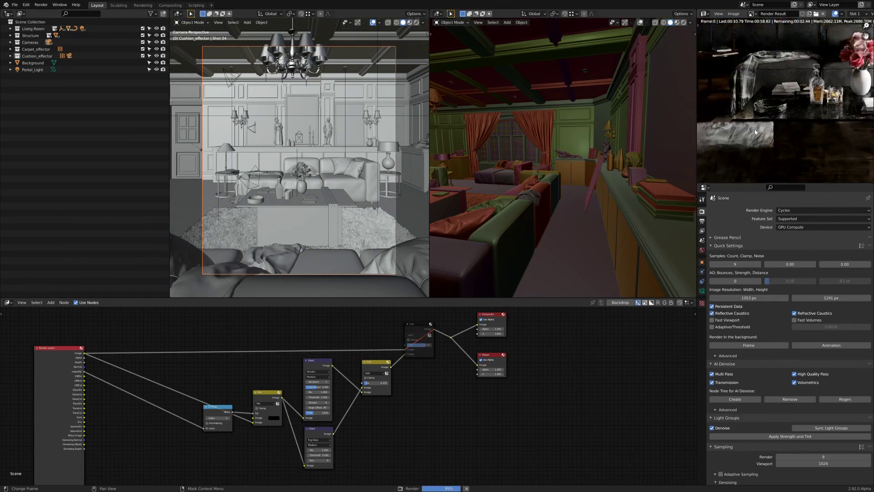
scroll(801, 127, "down", 6)
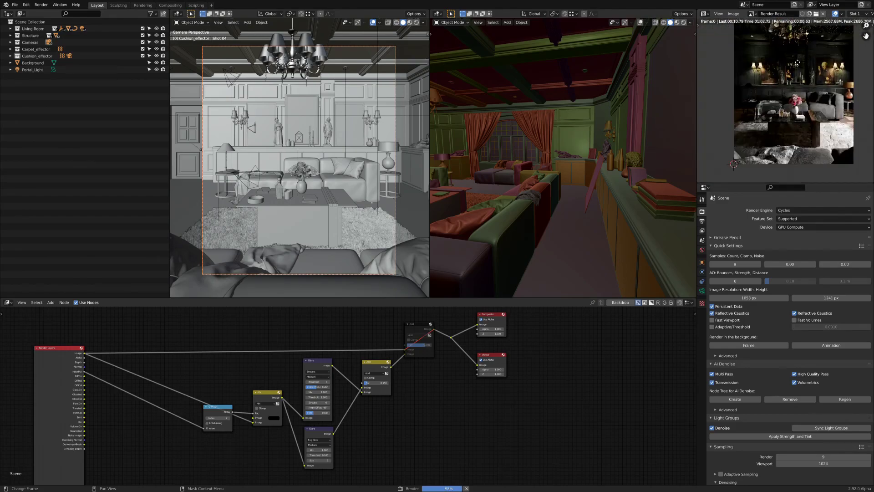
middle_click_drag(802, 58, 798, 65)
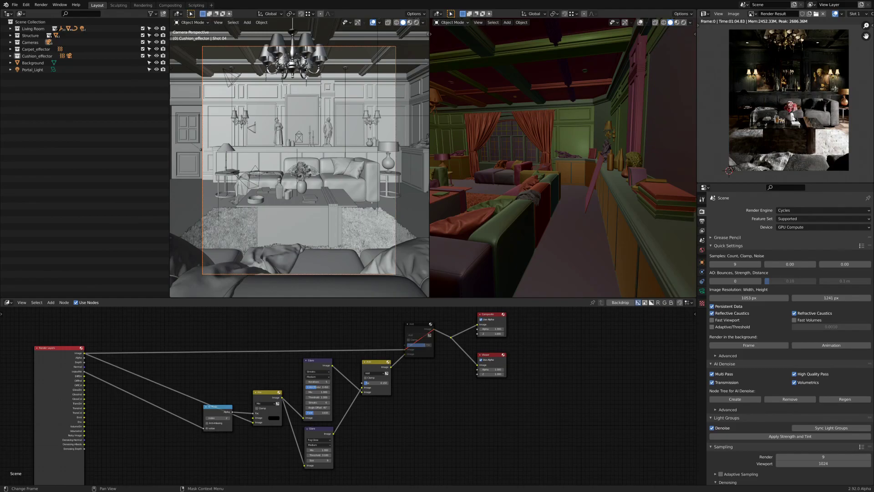
Step: Create the AI Denoise node tree in the compositor and render the scene again into slot 2
key("2")
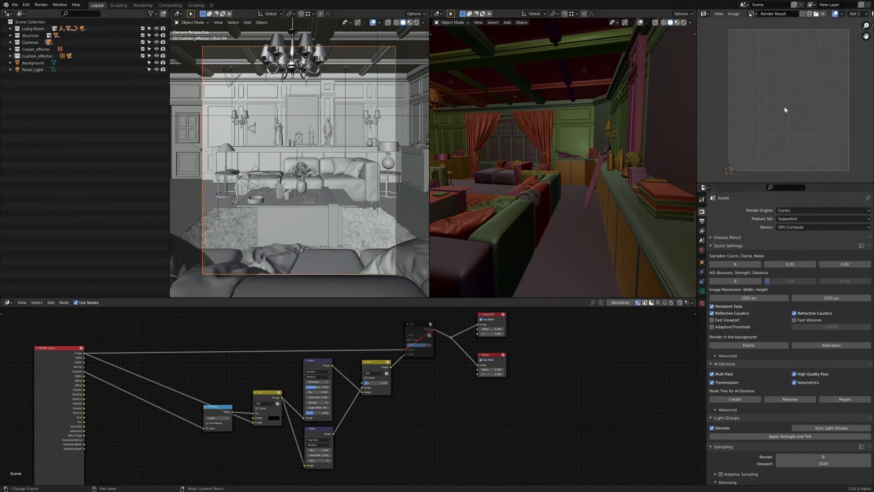
left_click(735, 399)
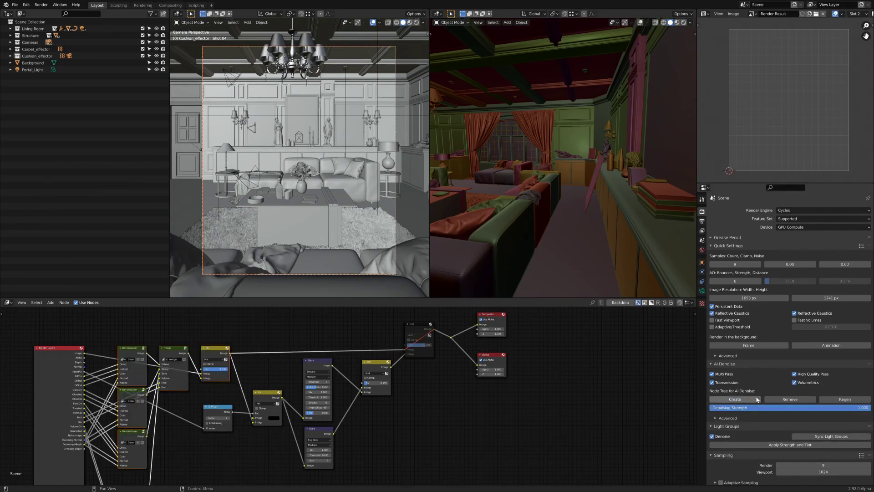
key("F12")
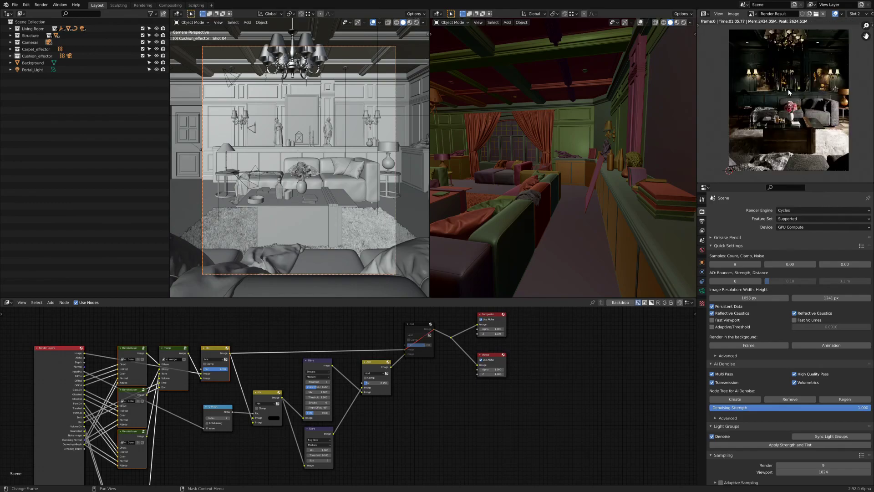
Step: Maximize the render result and compare the sofa and flower vase between slots 2 and 1
scroll(788, 91, "up", 5)
key("ctrl+space")
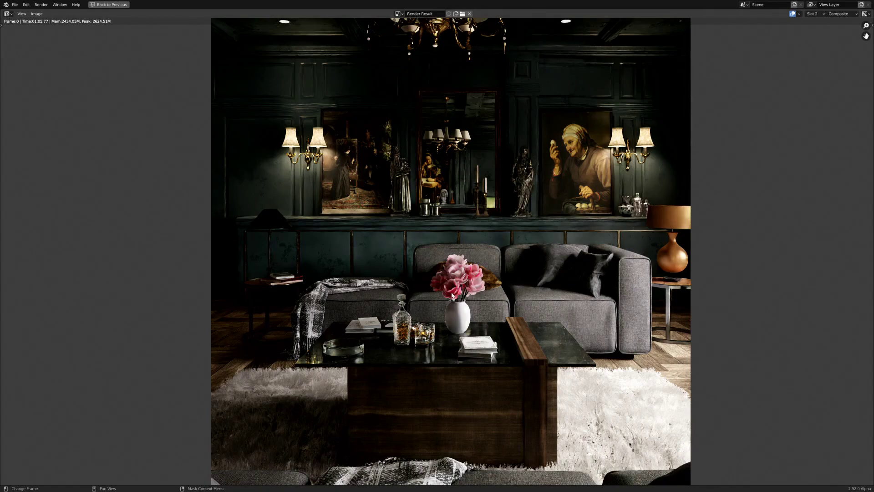
scroll(499, 276, "up", 3)
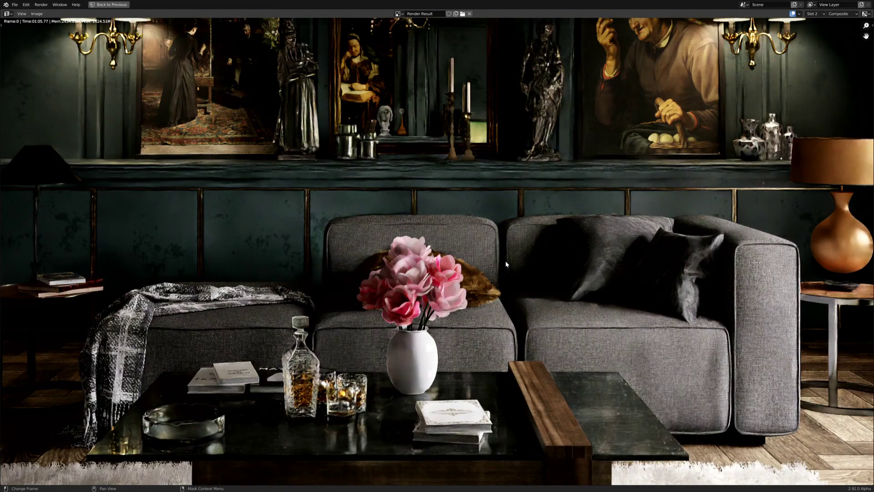
scroll(469, 297, "up", 1)
scroll(470, 296, "up", 2)
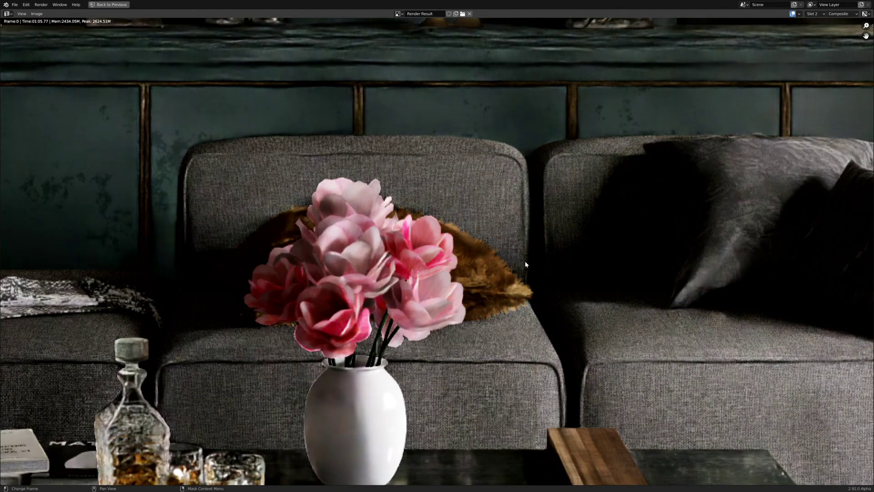
key("j")
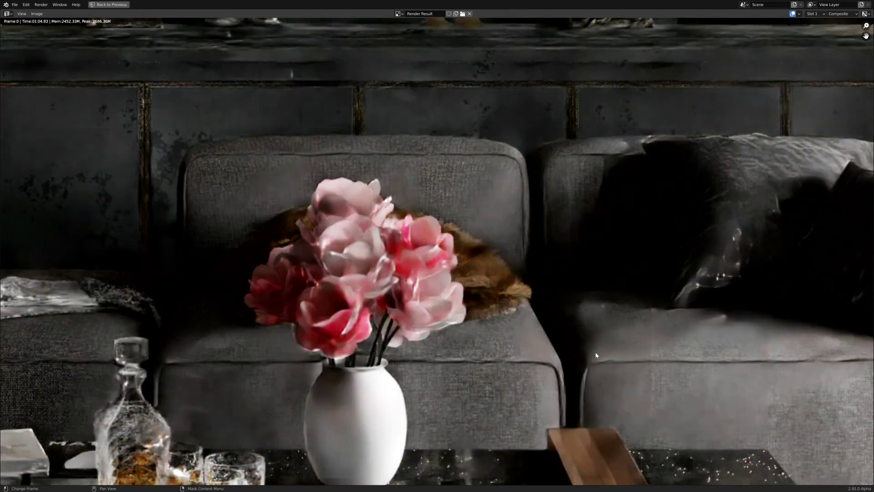
Step: Compare the foreground cushion, rug and wooden coffee table front between the two render slots
mouse_move(583, 302)
middle_mouse_down()
mouse_move(568, 214)
mouse_move(511, 37)
middle_mouse_up()
middle_click_drag(496, 393, 628, 221)
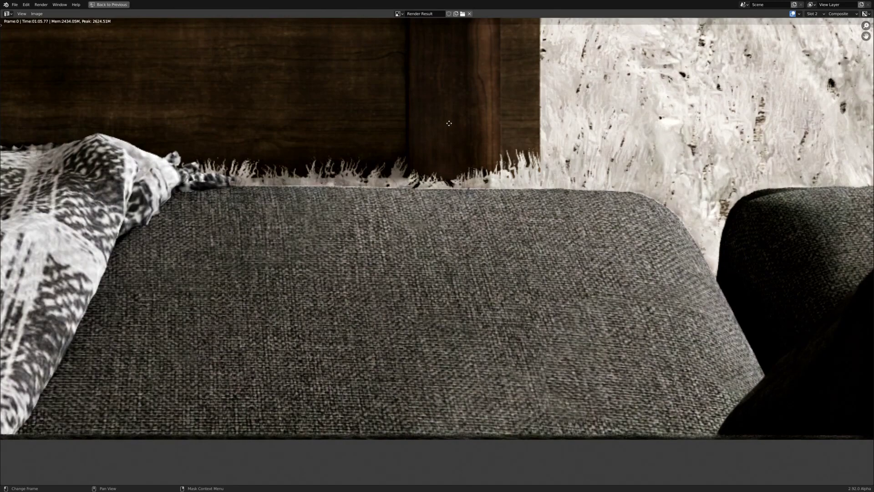
middle_click_drag(417, 92, 478, 207)
scroll(585, 251, "down", 3)
middle_click_drag(516, 163, 511, 242)
key("j")
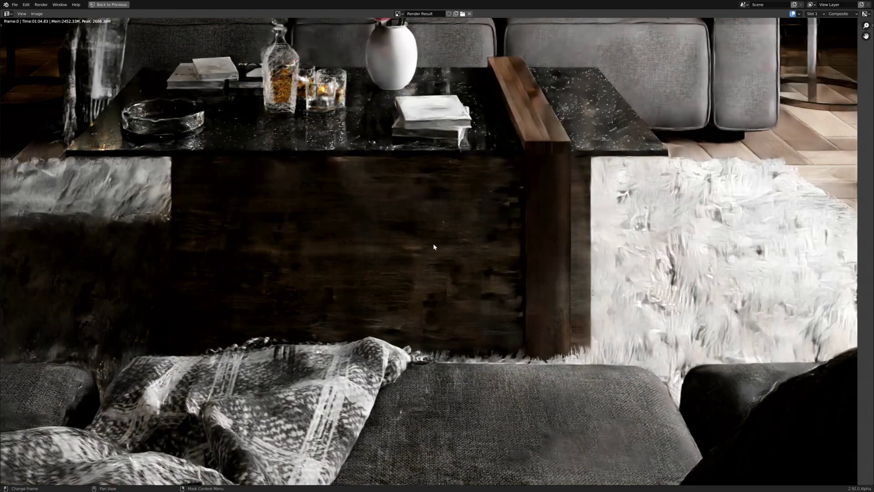
key("j")
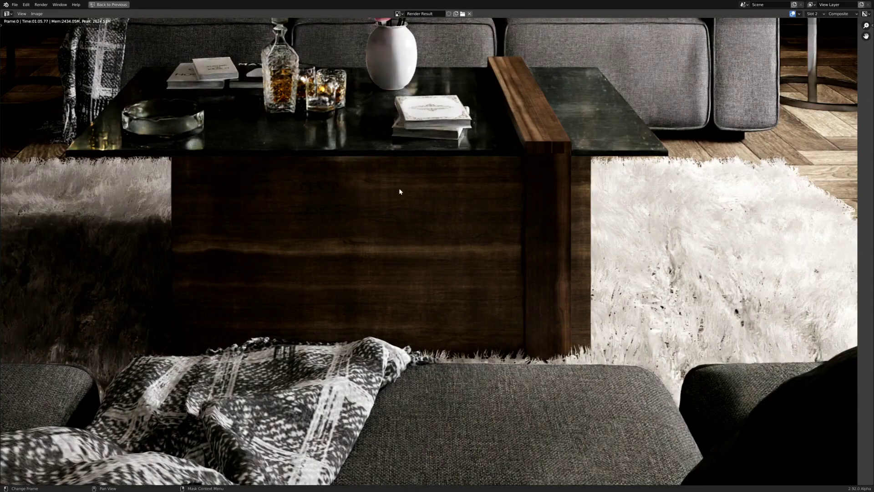
key("j")
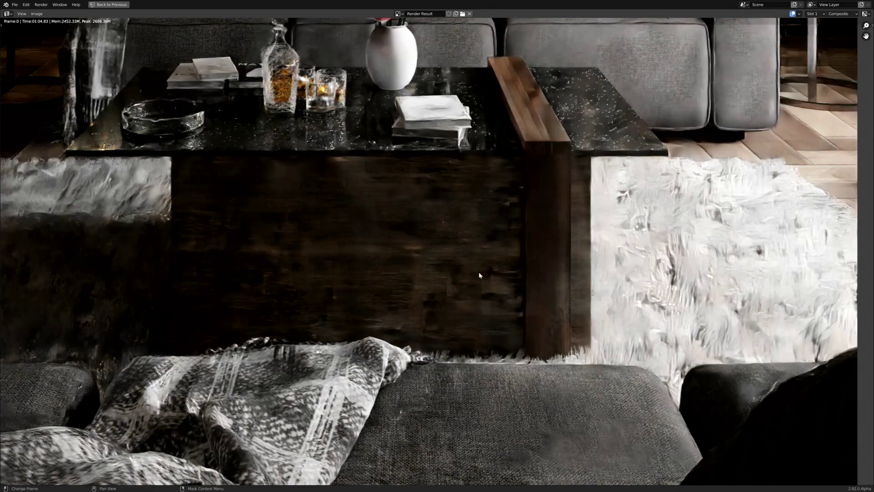
key("j")
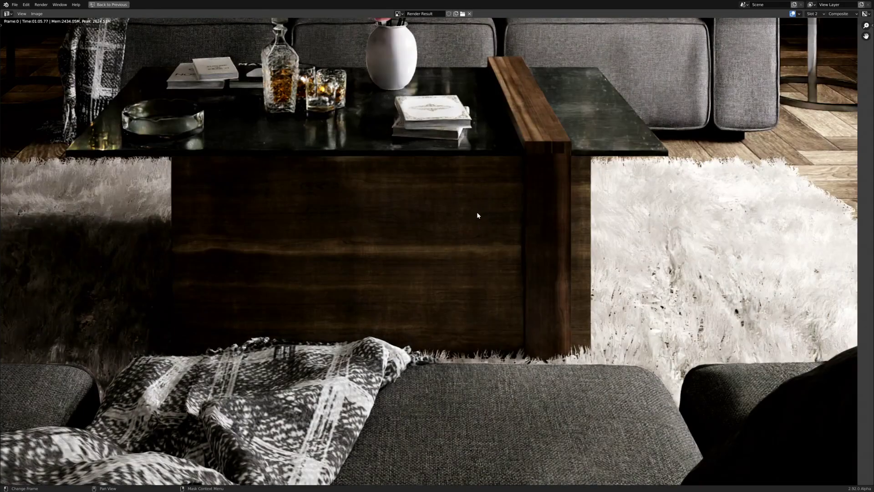
Step: Compare the tabletop objects, draped blanket and wall paneling behind the sofa between the two render slots
middle_click_drag(519, 121, 637, 219)
key("j")
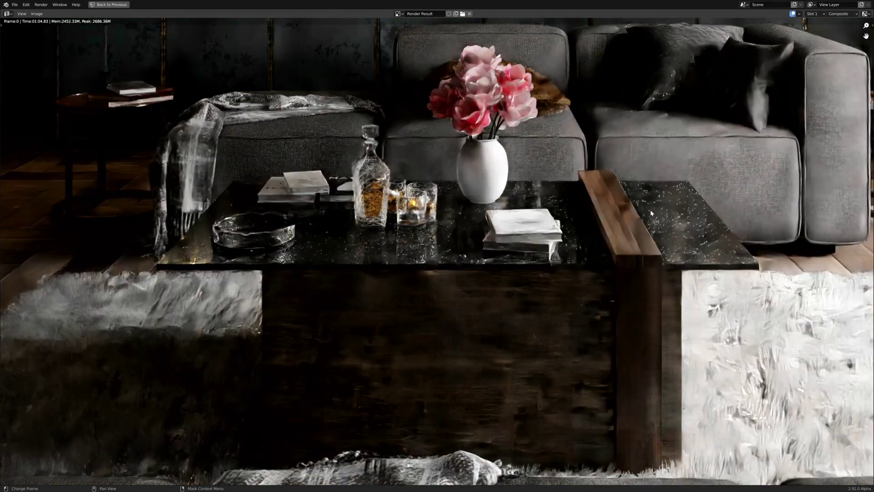
key("j")
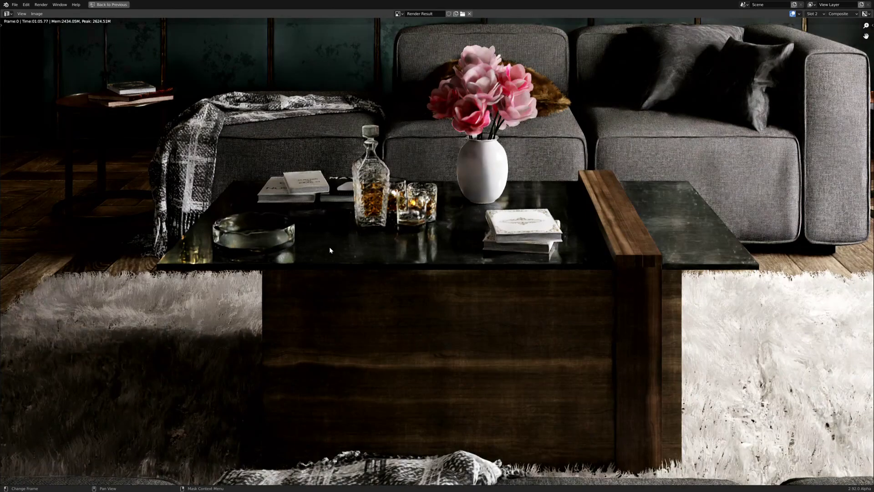
middle_click_drag(315, 91, 312, 283)
key("j")
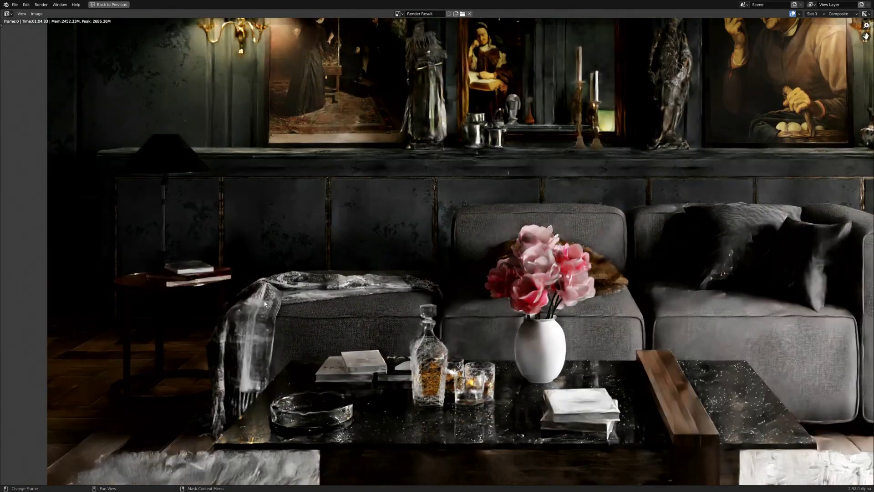
key("j")
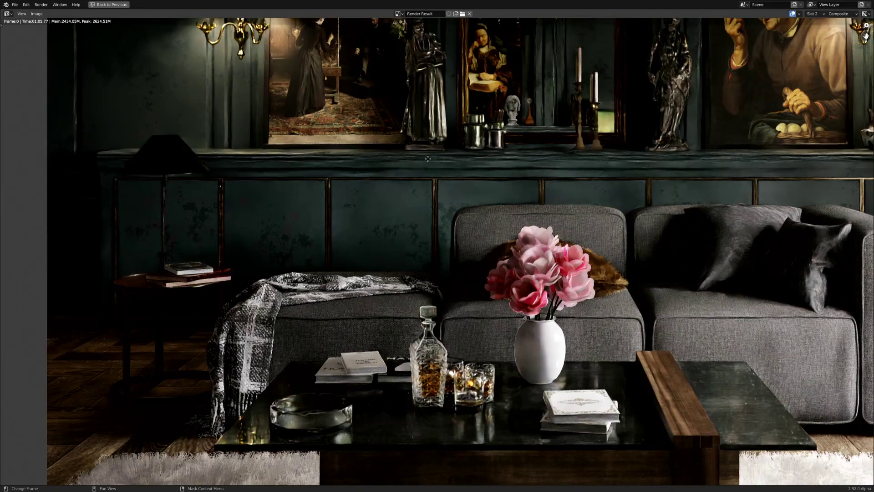
Step: Compare the paintings, mirror and statues between the slots, and inspect the coffee table and mantel details in slot 2
middle_click_drag(428, 158, 315, 311)
key("j")
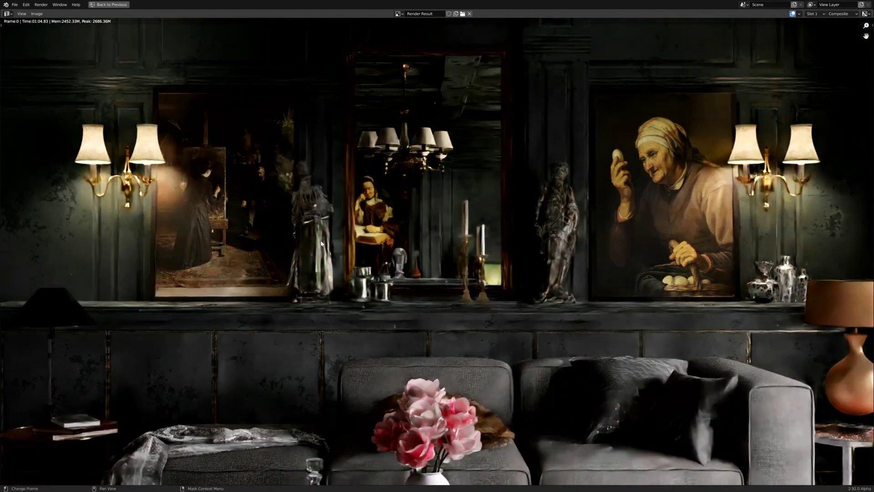
key("j")
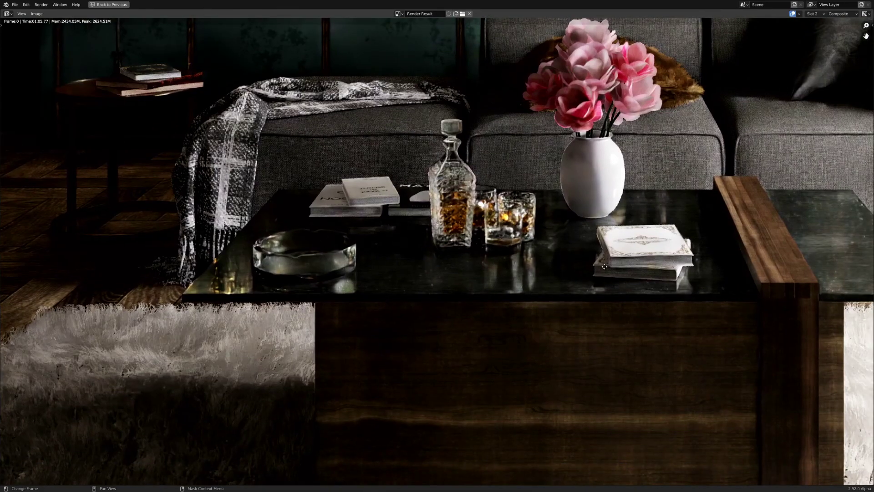
middle_click_drag(677, 345, 501, 158)
scroll(495, 135, "up", 10)
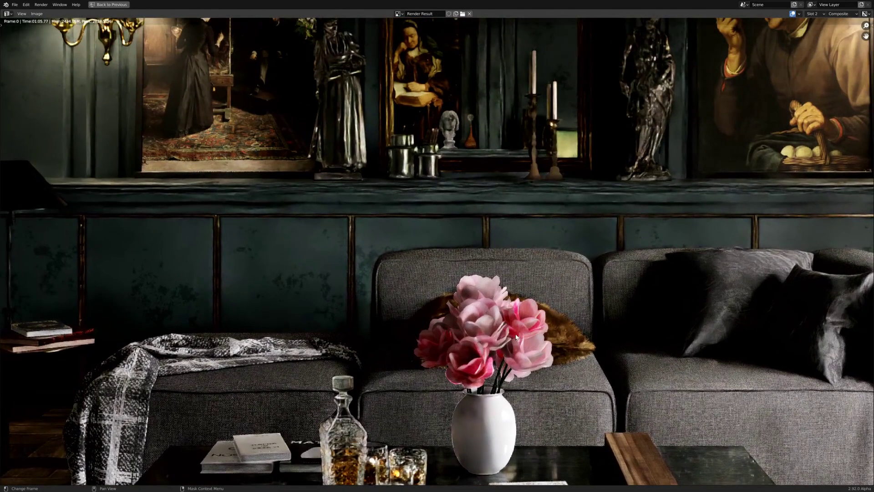
scroll(458, 290, "up", 6)
scroll(458, 290, "up", 2)
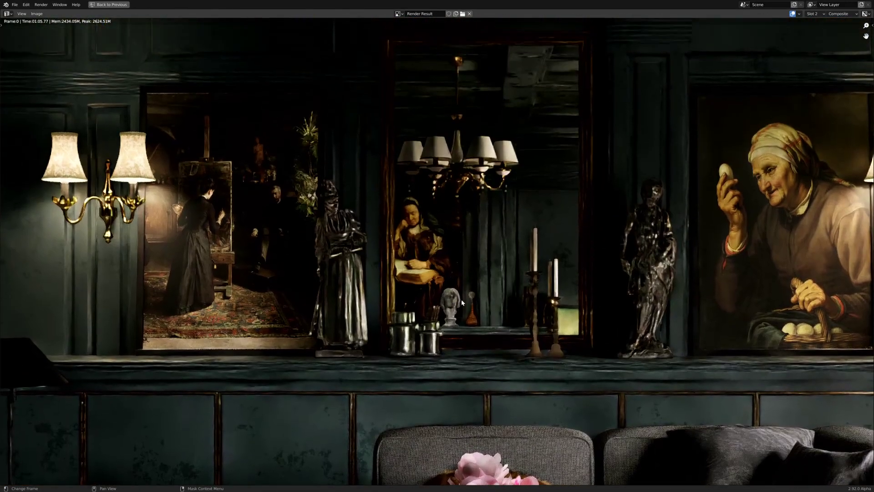